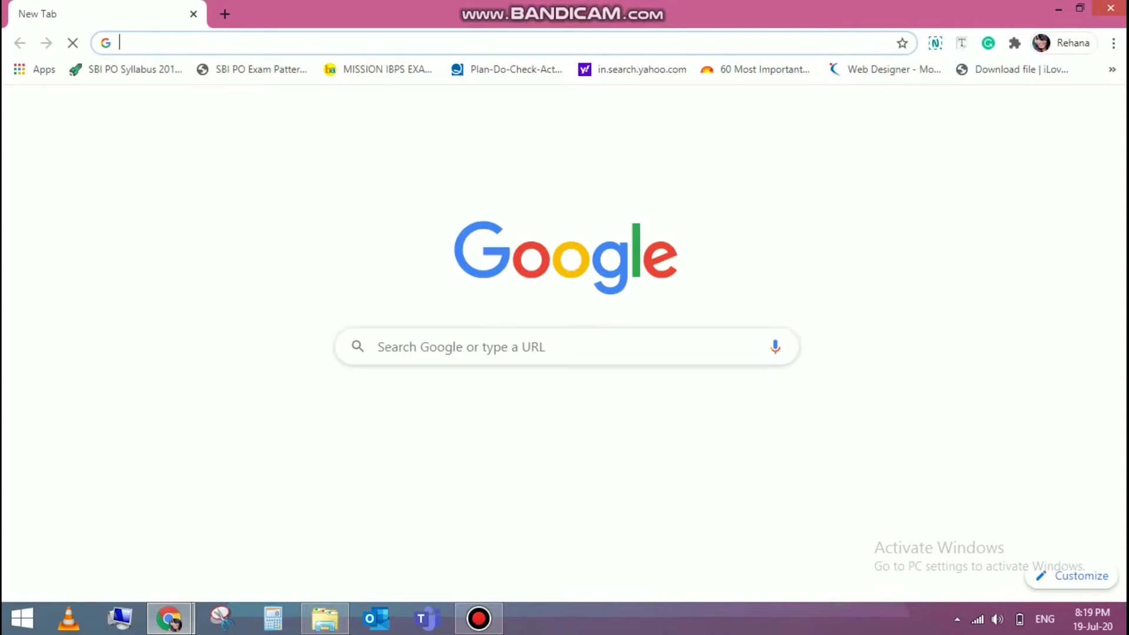
- Search Google for 'bgremove' from the Chrome address bar, accepting the autocomplete suggestion
{"action": "left_click", "coordinate": [470, 43]}
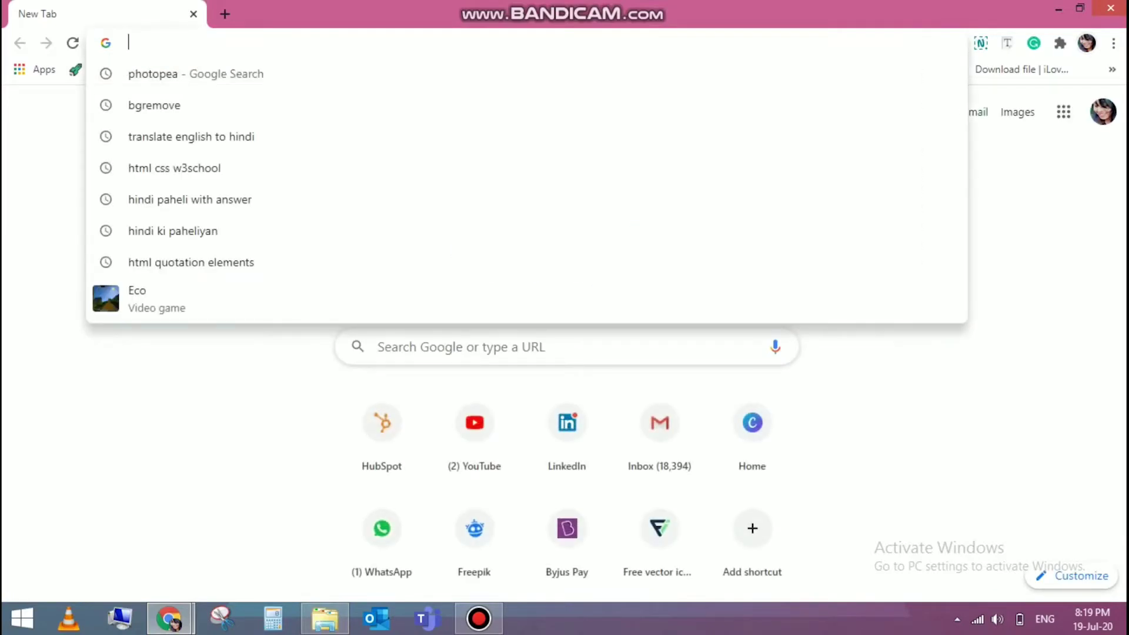
{"action": "type", "text": "r"}
{"action": "key", "text": "BackSpace"}
{"action": "key", "text": "BackSpace"}
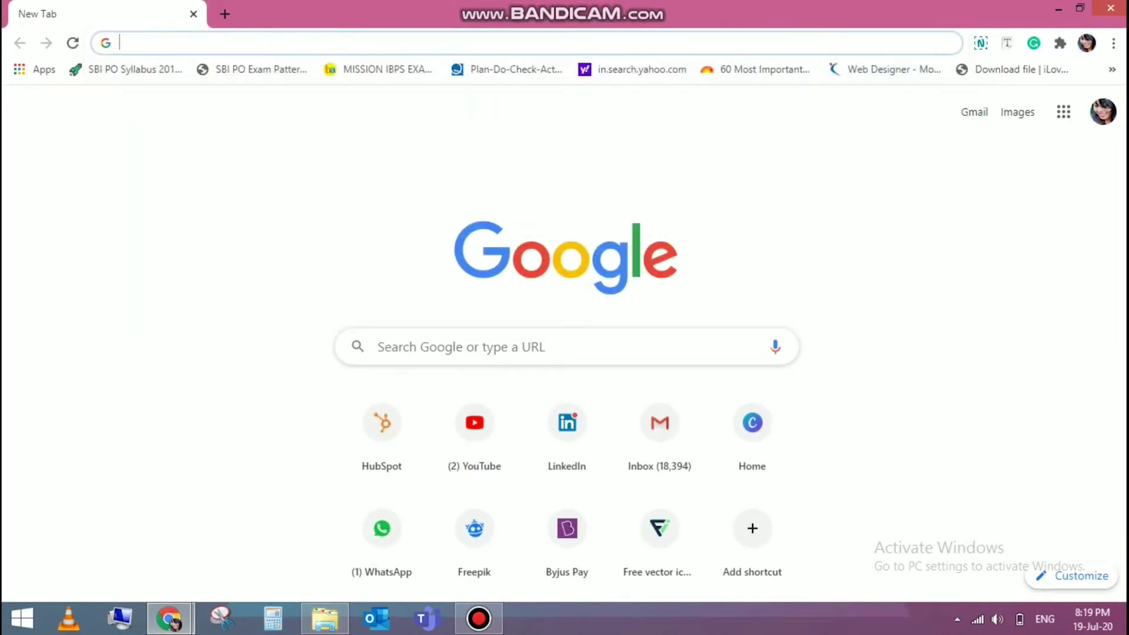
{"action": "type", "text": "bg"}
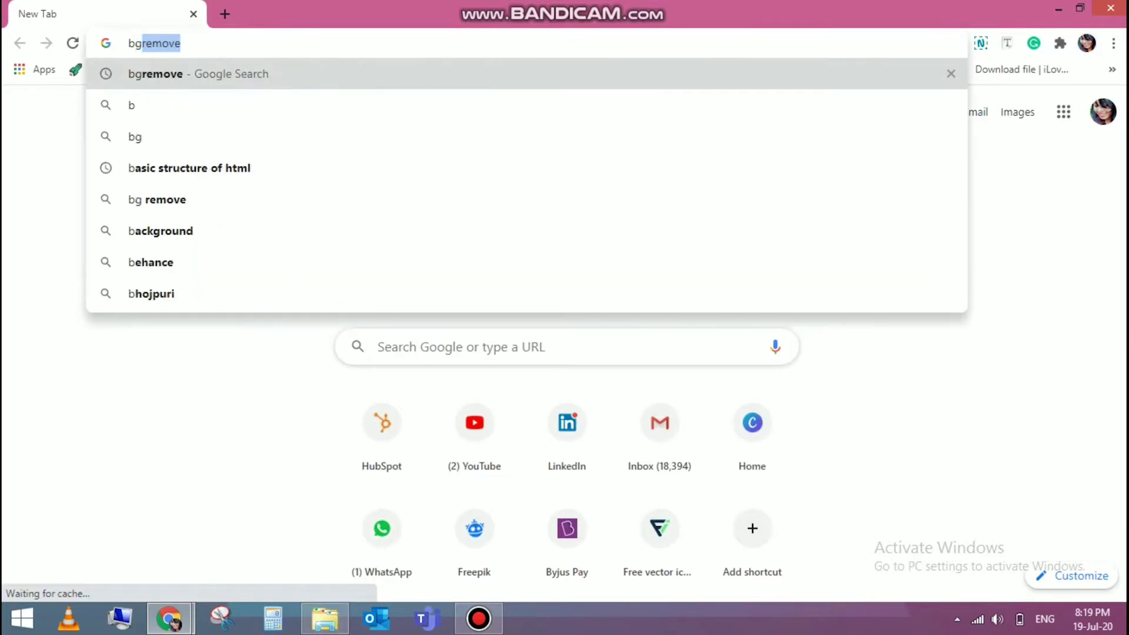
{"action": "key", "text": "Right"}
{"action": "key", "text": "Return"}
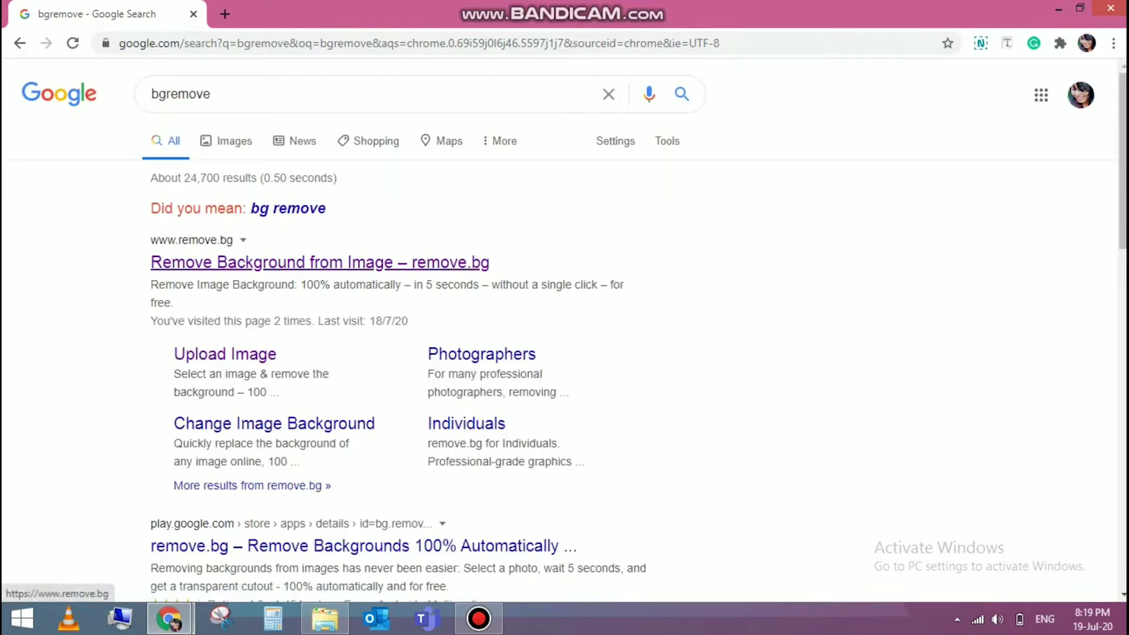
- Open the 'Remove Background from Image – remove.bg' result and scroll through its homepage
{"action": "left_click", "coordinate": [317, 262]}
{"action": "left_click", "coordinate": [318, 262]}
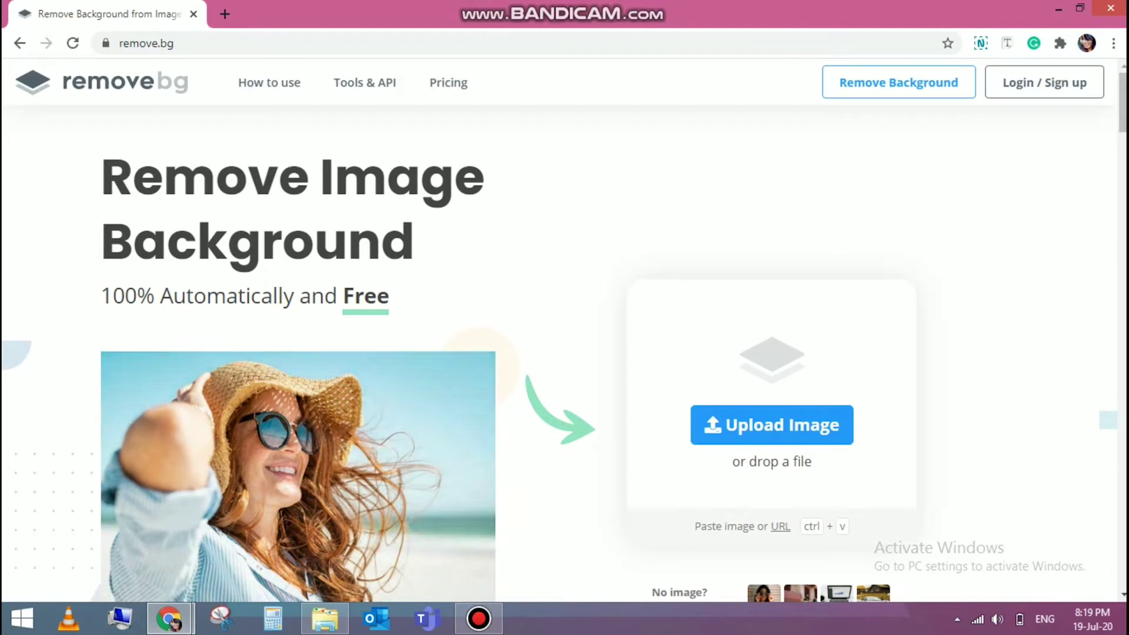
{"action": "scroll", "coordinate": [565, 318], "scroll_direction": "down", "scroll_amount": 3}
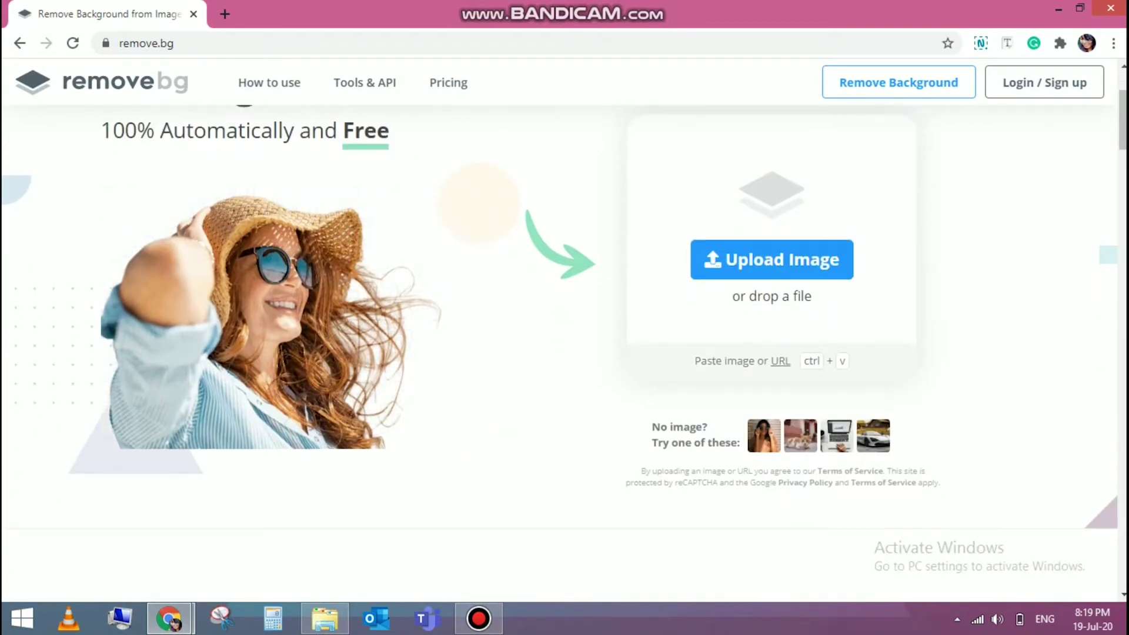
{"action": "scroll", "coordinate": [565, 317], "scroll_direction": "up", "scroll_amount": 2}
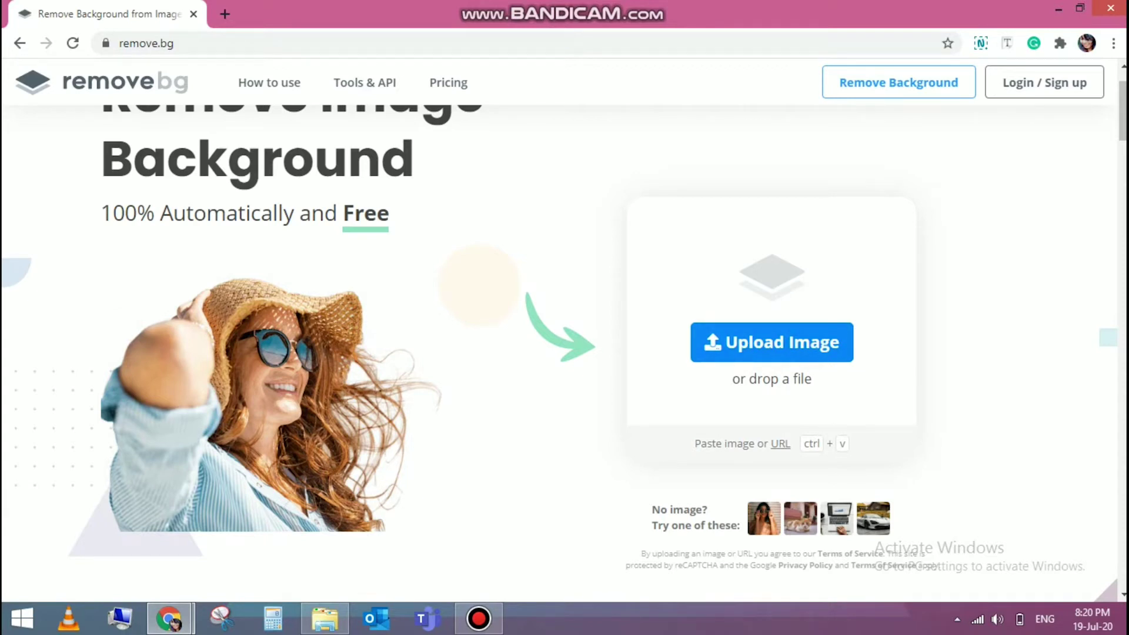
{"action": "scroll", "coordinate": [564, 317], "scroll_direction": "down", "scroll_amount": 3}
{"action": "scroll", "coordinate": [565, 317], "scroll_direction": "down", "scroll_amount": 5}
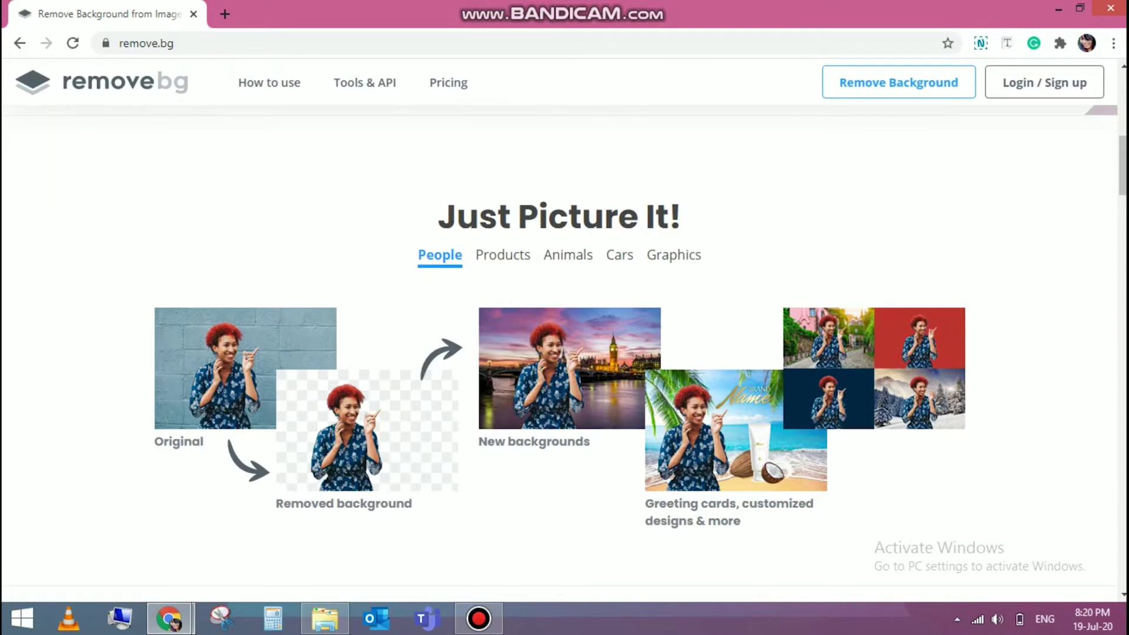
{"action": "scroll", "coordinate": [564, 353], "scroll_direction": "up", "scroll_amount": 3}
{"action": "scroll", "coordinate": [565, 353], "scroll_direction": "up", "scroll_amount": 6}
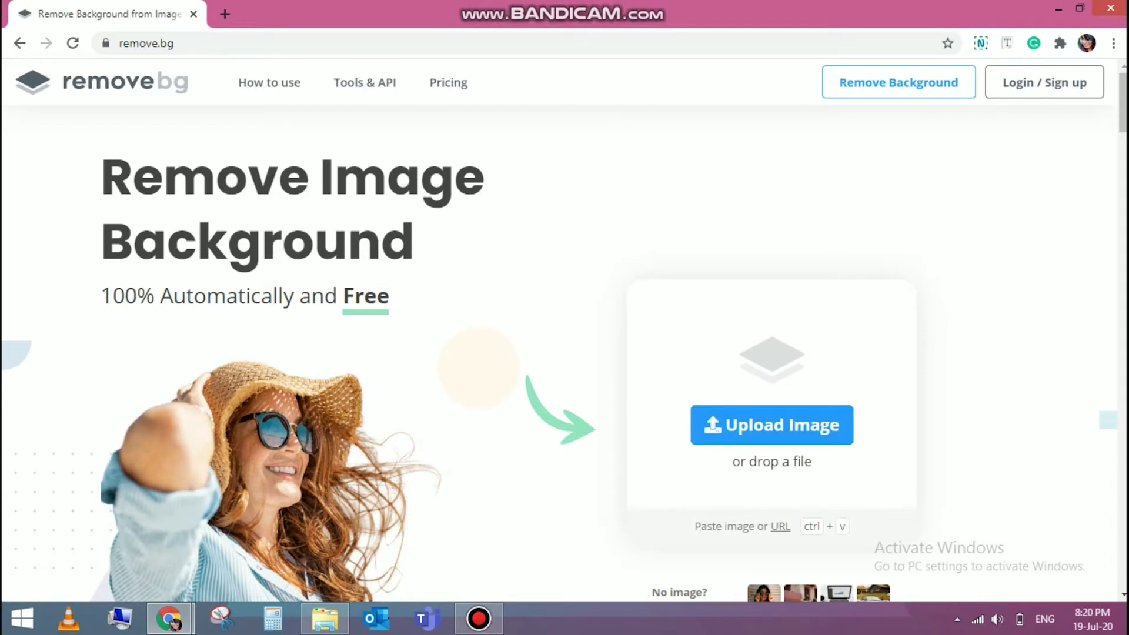
- Upload the woman-posing-for-photo-shoot-1391498 (1) photo from the Downloads folder
{"action": "left_click", "coordinate": [772, 425]}
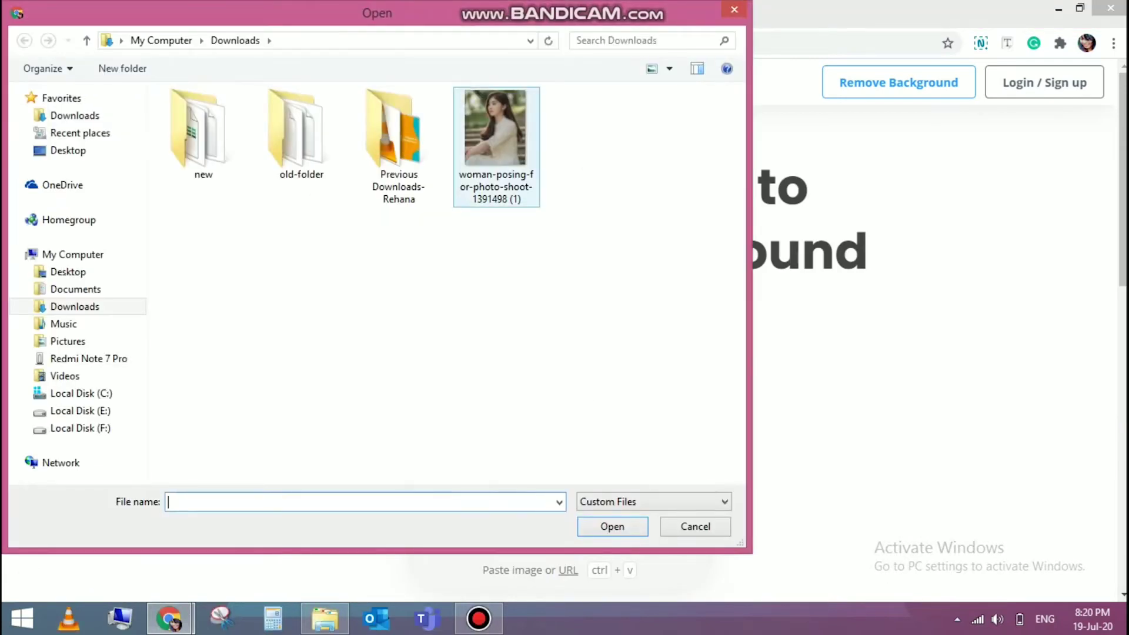
{"action": "left_click", "coordinate": [496, 135]}
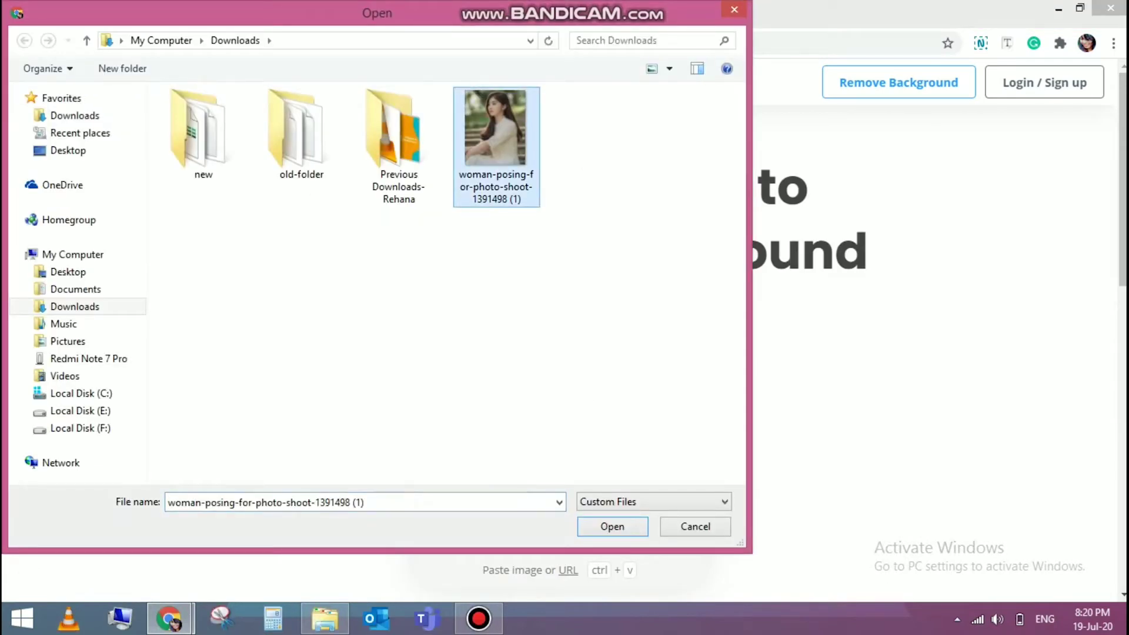
{"action": "key", "text": "Return"}
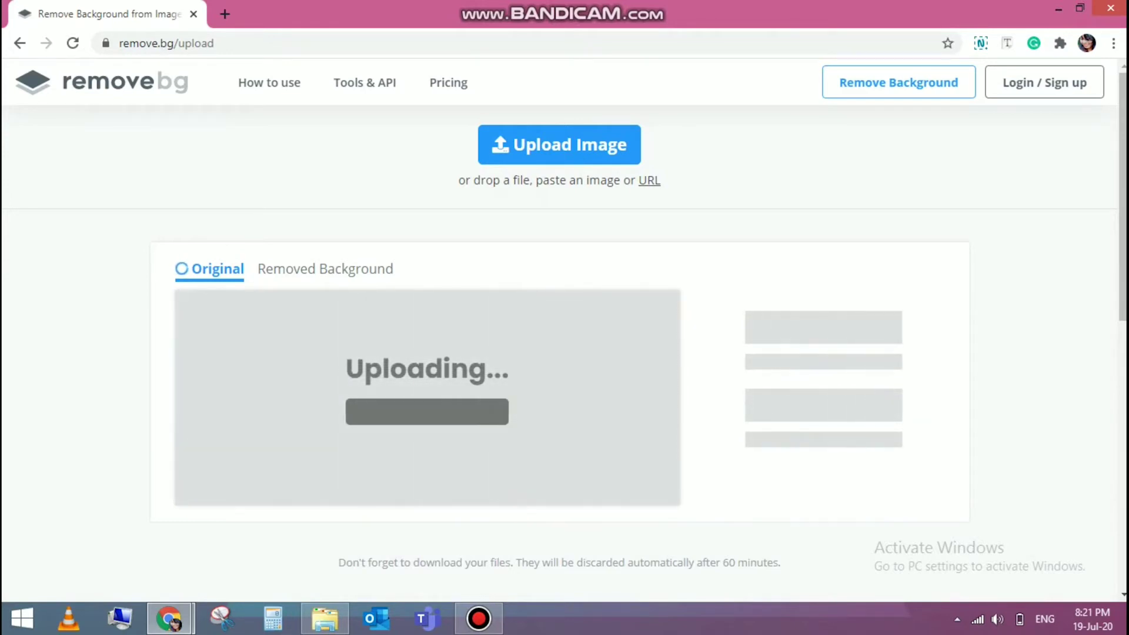
- Scroll through the results page to review the background-removed portrait
{"action": "scroll", "coordinate": [564, 353], "scroll_direction": "down", "scroll_amount": 2}
{"action": "scroll", "coordinate": [565, 353], "scroll_direction": "down", "scroll_amount": 5}
{"action": "scroll", "coordinate": [565, 352], "scroll_direction": "up", "scroll_amount": 3}
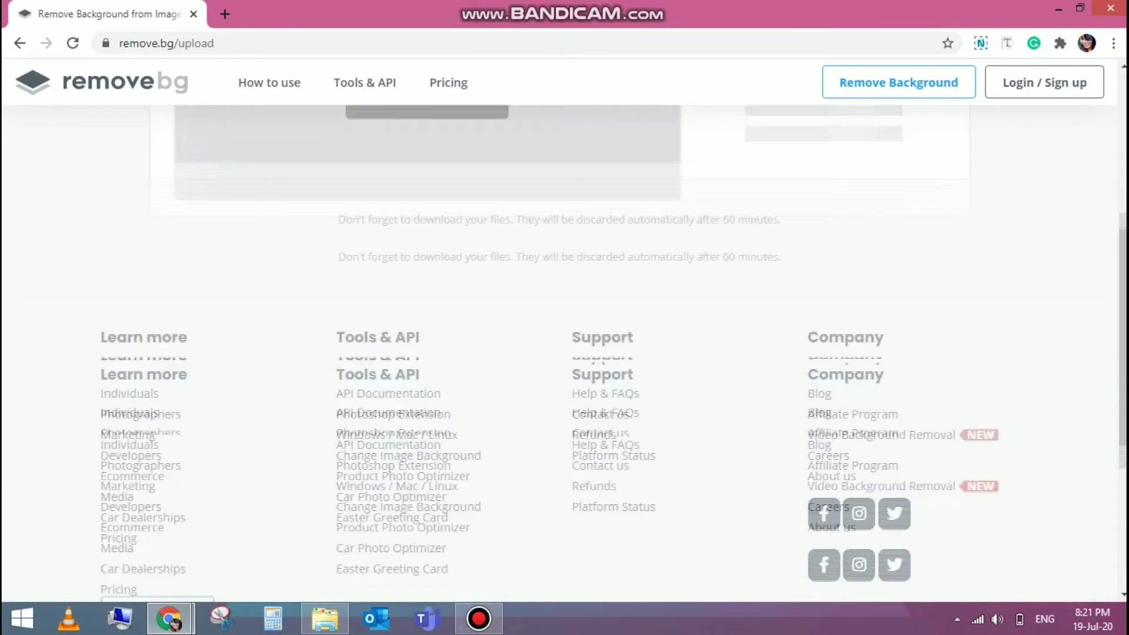
{"action": "scroll", "coordinate": [564, 353], "scroll_direction": "up", "scroll_amount": 4}
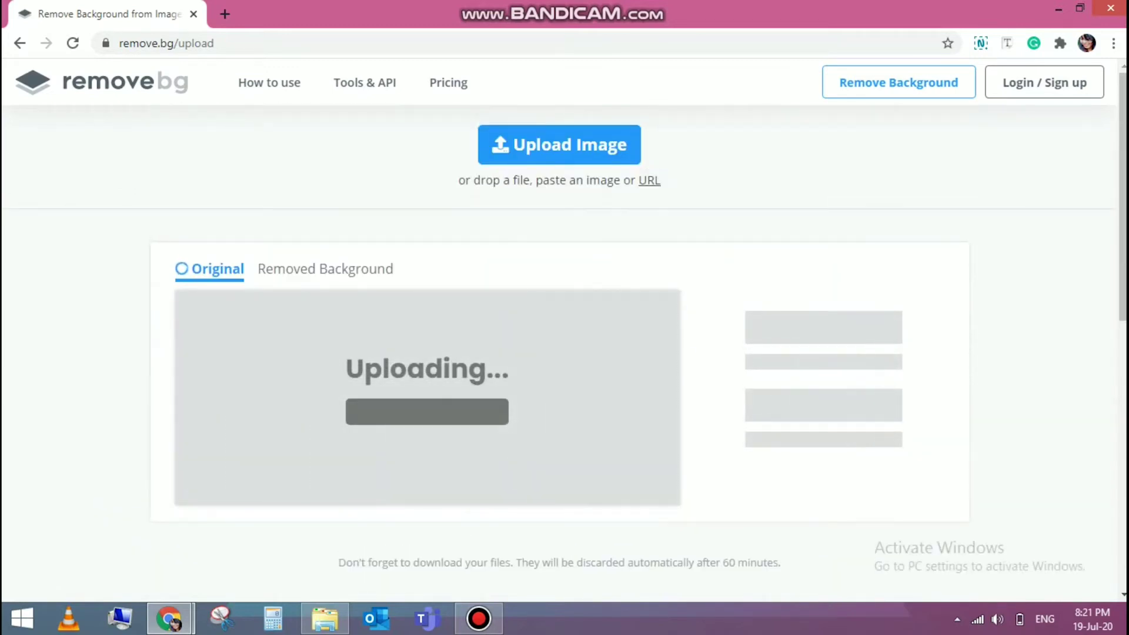
{"action": "scroll", "coordinate": [565, 353], "scroll_direction": "down", "scroll_amount": 1}
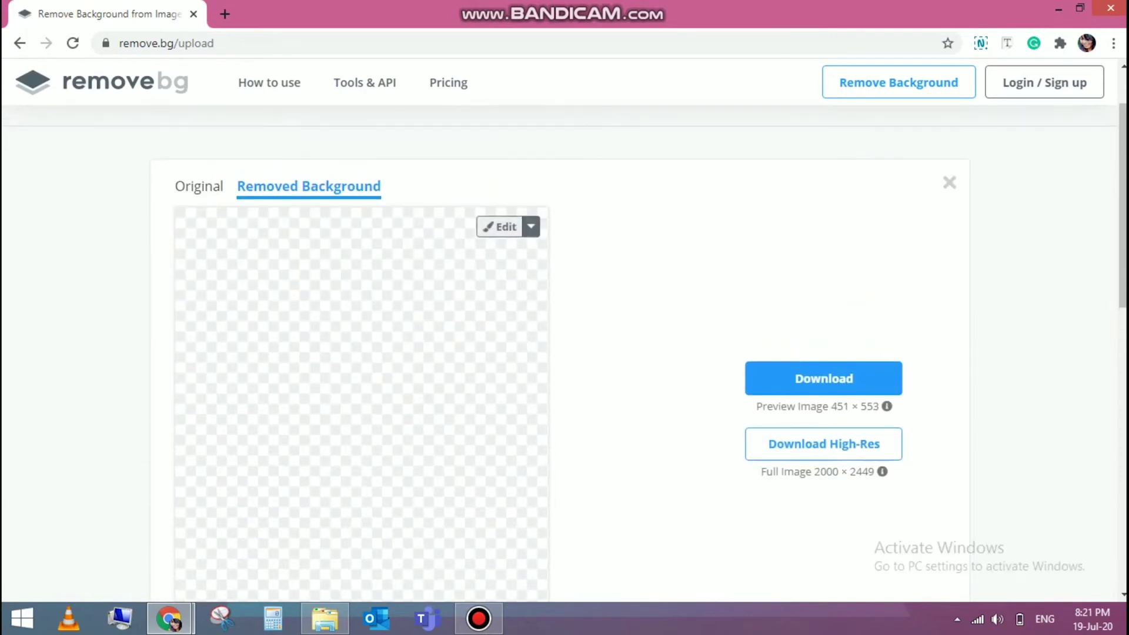
{"action": "scroll", "coordinate": [362, 353], "scroll_direction": "down", "scroll_amount": 1}
{"action": "scroll", "coordinate": [362, 353], "scroll_direction": "down", "scroll_amount": 2}
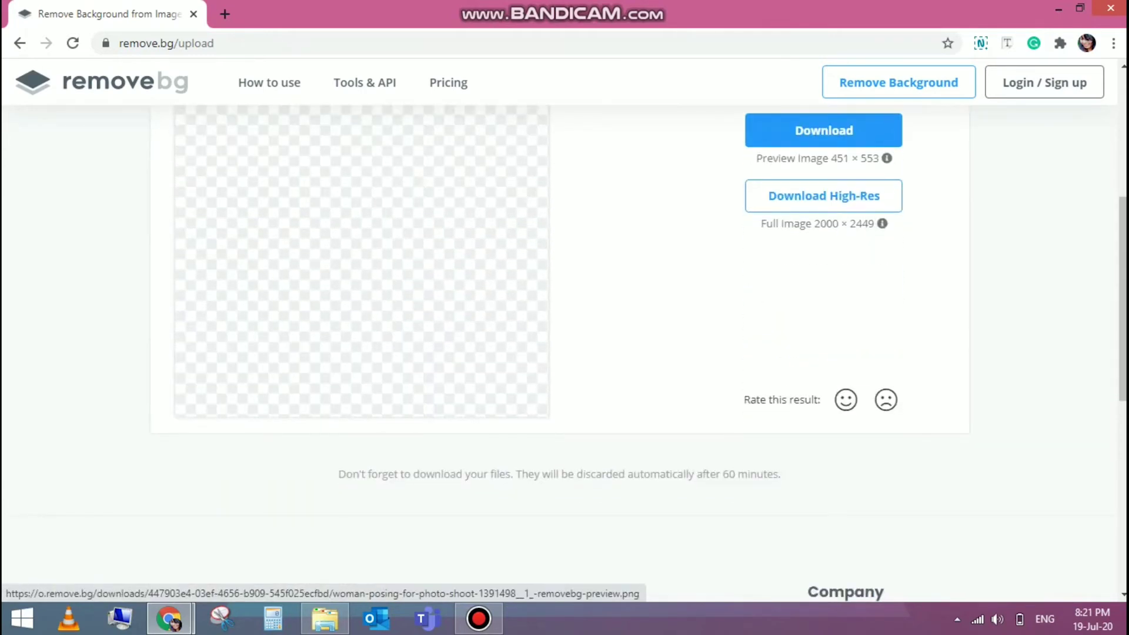
{"action": "scroll", "coordinate": [361, 353], "scroll_direction": "up", "scroll_amount": 3}
{"action": "scroll", "coordinate": [362, 352], "scroll_direction": "up", "scroll_amount": 3}
{"action": "scroll", "coordinate": [361, 353], "scroll_direction": "down", "scroll_amount": 2}
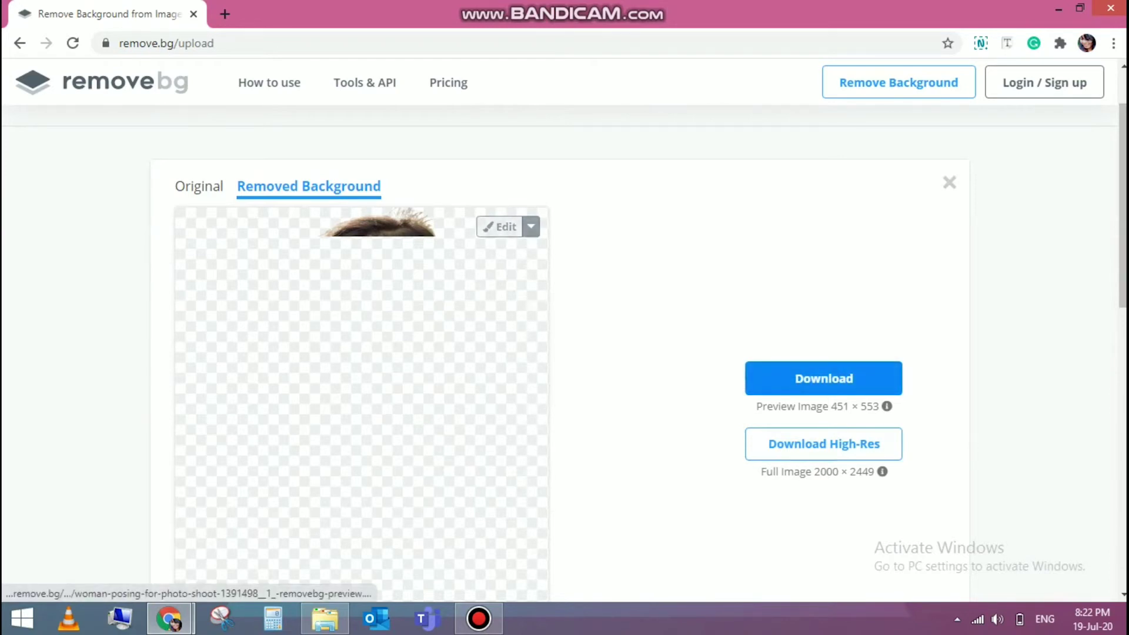
{"action": "scroll", "coordinate": [823, 400], "scroll_direction": "down", "scroll_amount": 1}
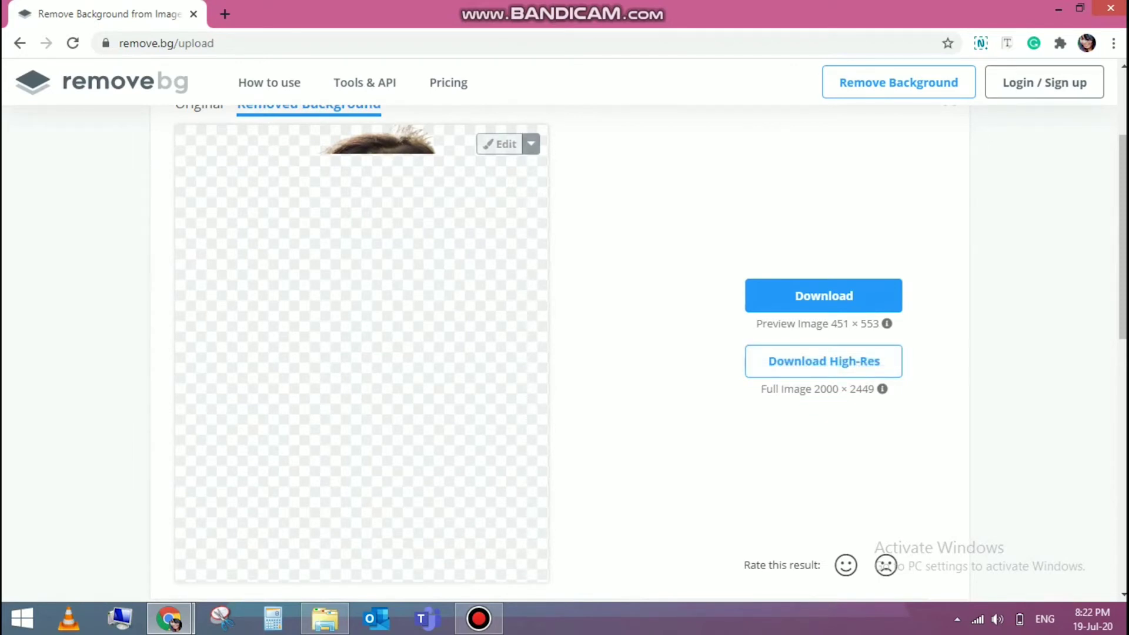
{"action": "scroll", "coordinate": [565, 353], "scroll_direction": "up", "scroll_amount": 2}
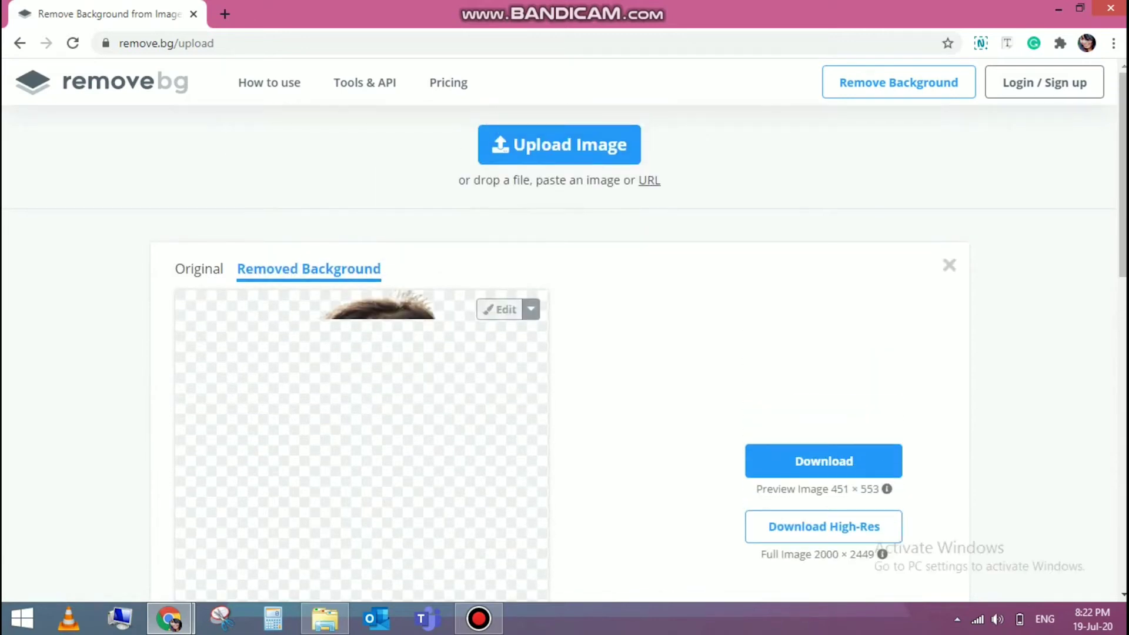
- Reveal the Download and Download High-Res options and look them over
{"action": "left_click", "coordinate": [531, 309]}
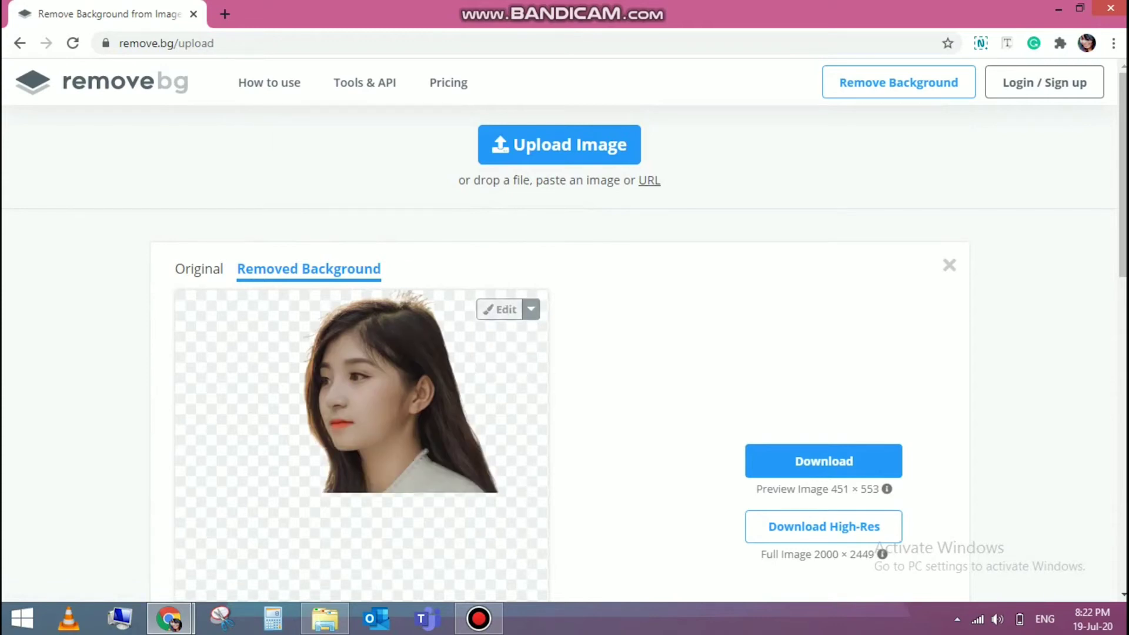
{"action": "scroll", "coordinate": [507, 229], "scroll_direction": "down", "scroll_amount": 1}
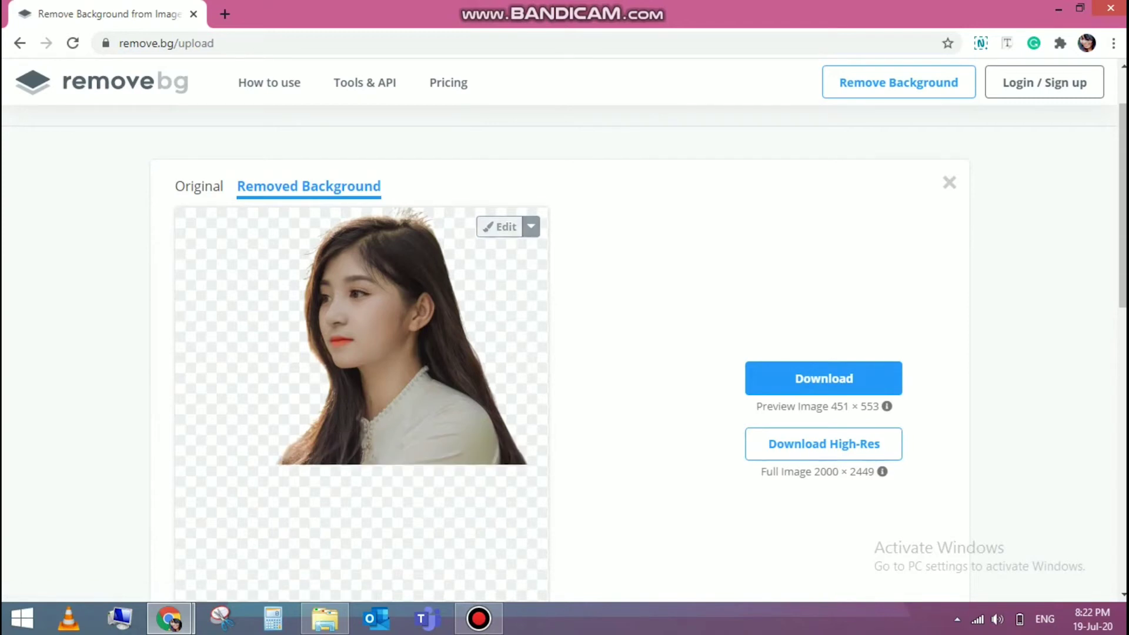
{"action": "scroll", "coordinate": [565, 353], "scroll_direction": "up", "scroll_amount": 1}
{"action": "scroll", "coordinate": [564, 352], "scroll_direction": "down", "scroll_amount": 4}
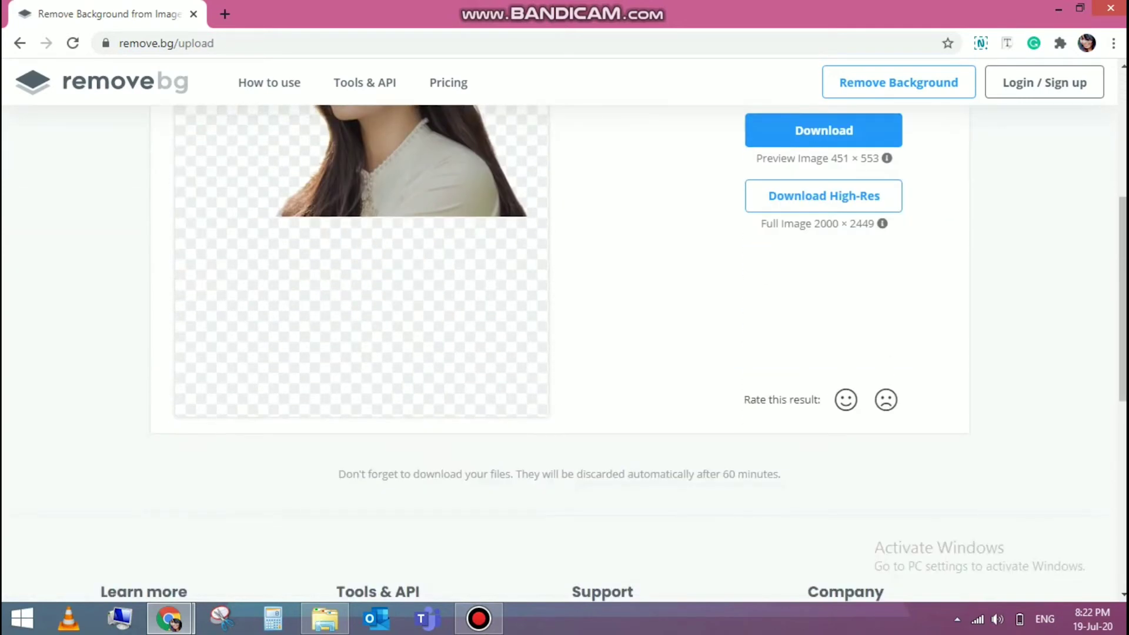
{"action": "scroll", "coordinate": [564, 353], "scroll_direction": "up", "scroll_amount": 2}
{"action": "scroll", "coordinate": [565, 353], "scroll_direction": "up", "scroll_amount": 2}
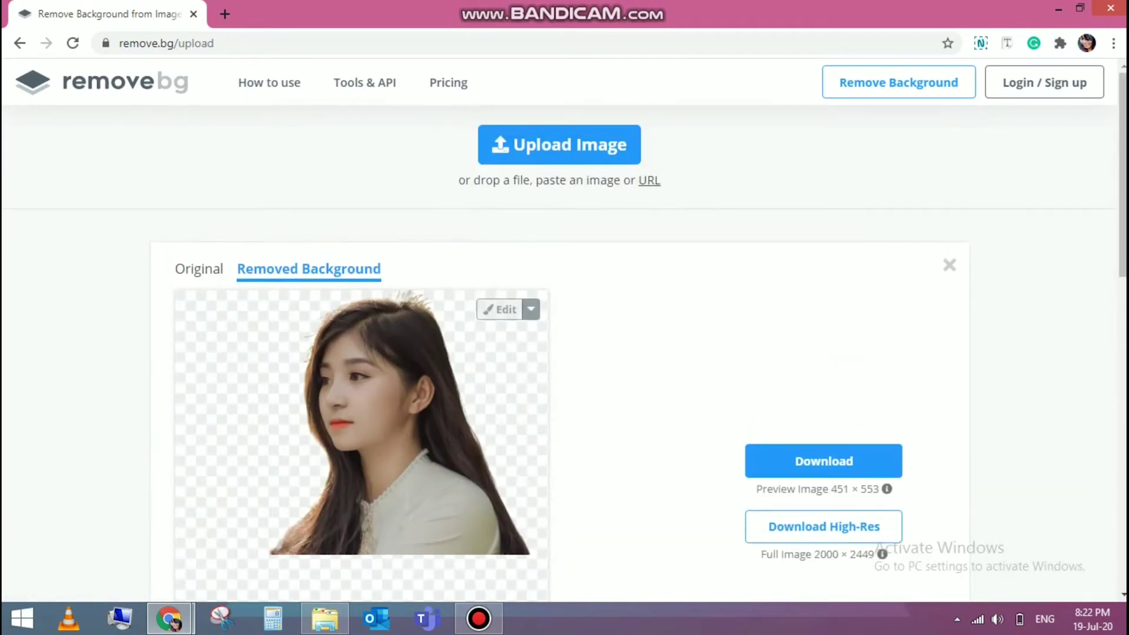
{"action": "scroll", "coordinate": [362, 382], "scroll_direction": "down", "scroll_amount": 1}
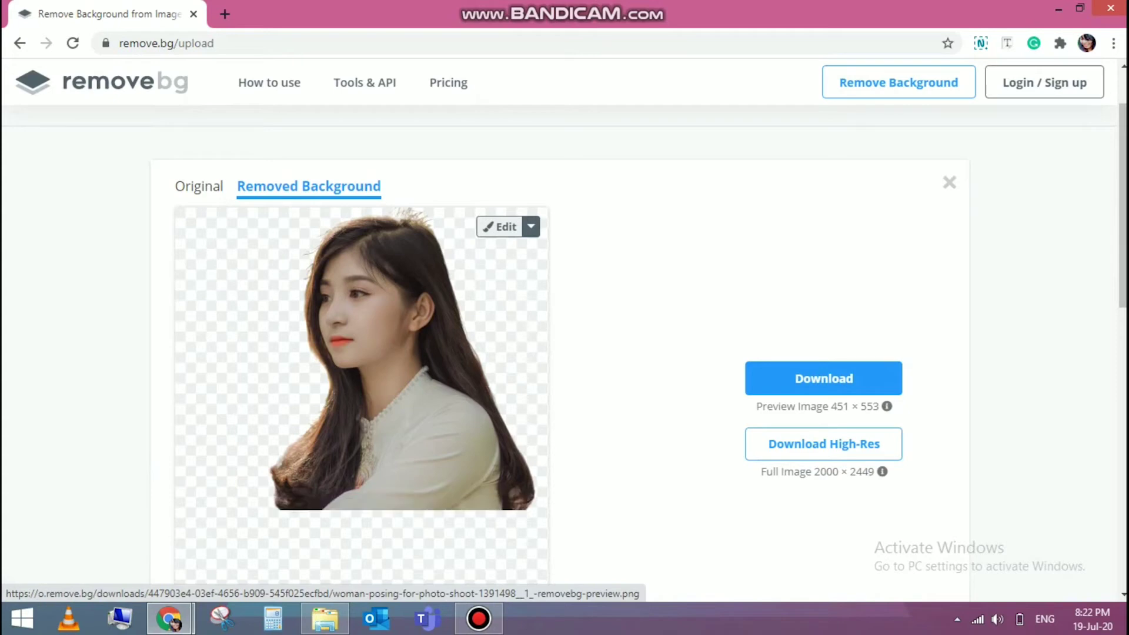
{"action": "scroll", "coordinate": [506, 353], "scroll_direction": "down", "scroll_amount": 3}
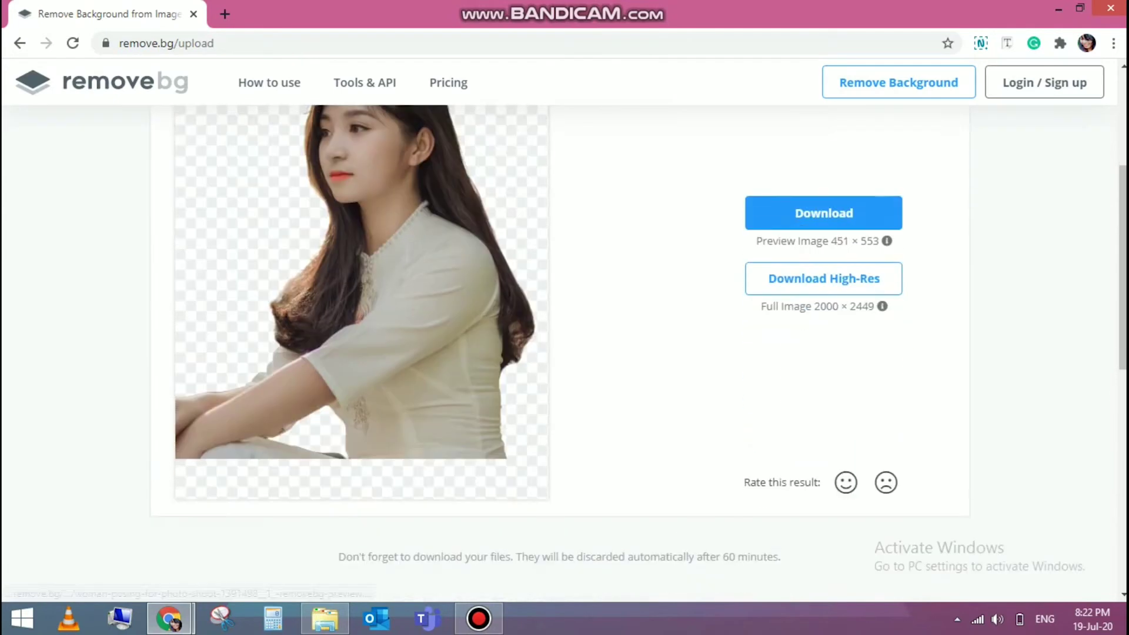
{"action": "scroll", "coordinate": [506, 353], "scroll_direction": "up", "scroll_amount": 5}
- Open the cutout in the editor and erase along its right edge with a slightly larger brush
{"action": "left_click", "coordinate": [500, 309]}
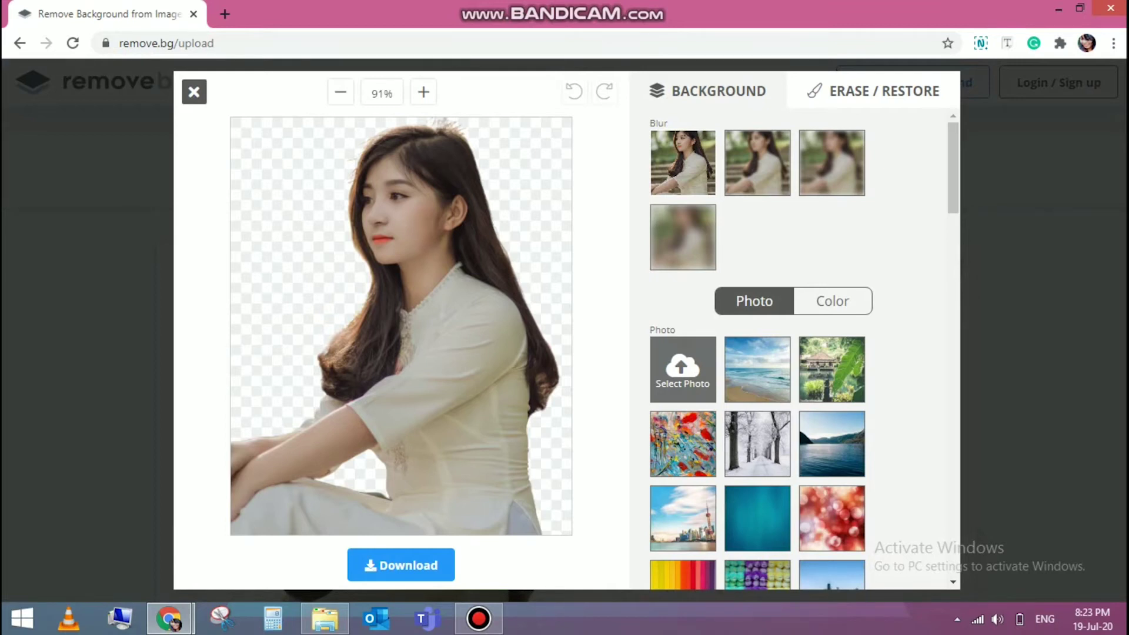
{"action": "scroll", "coordinate": [805, 349], "scroll_direction": "down", "scroll_amount": 1}
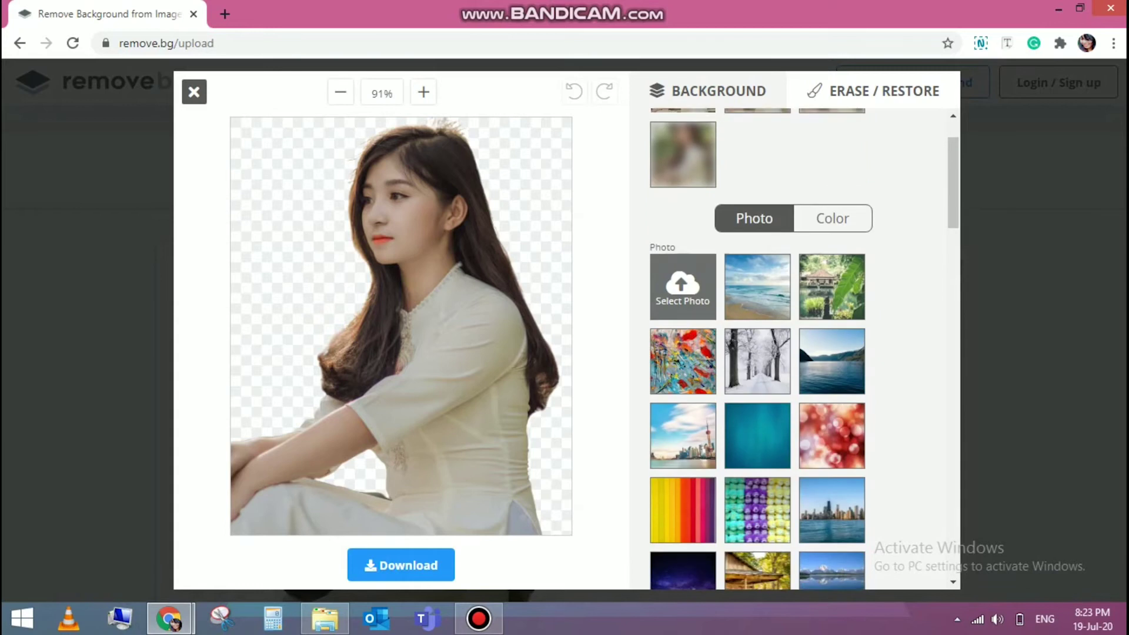
{"action": "scroll", "coordinate": [805, 350], "scroll_direction": "up", "scroll_amount": 1}
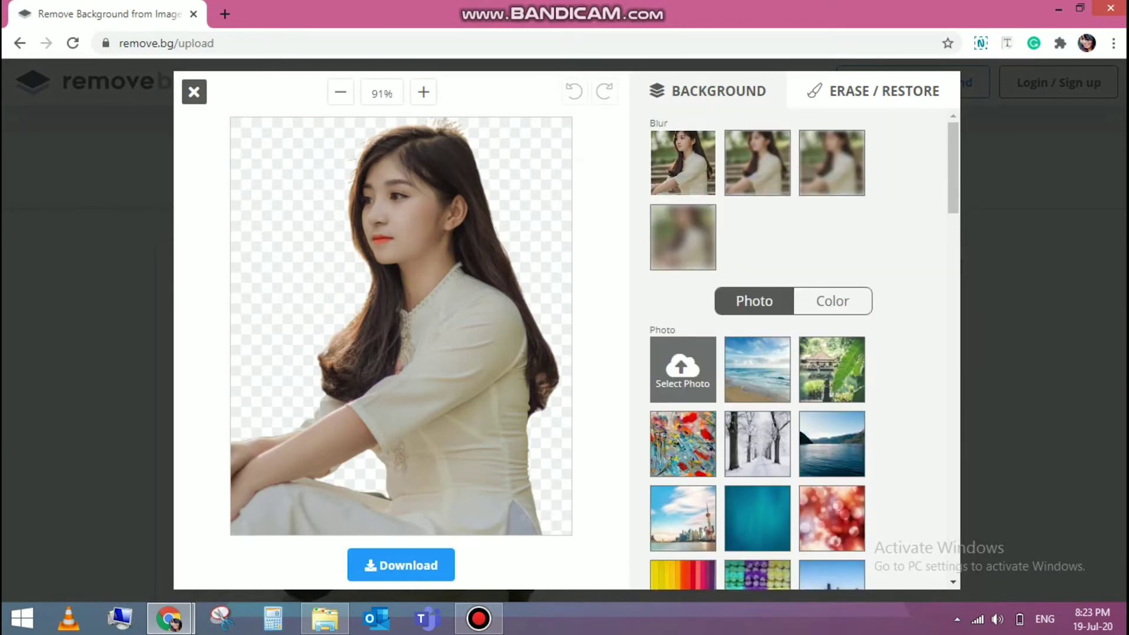
{"action": "left_click", "coordinate": [873, 91]}
{"action": "left_click_drag", "start_coordinate": [735, 187], "coordinate": [738, 187]}
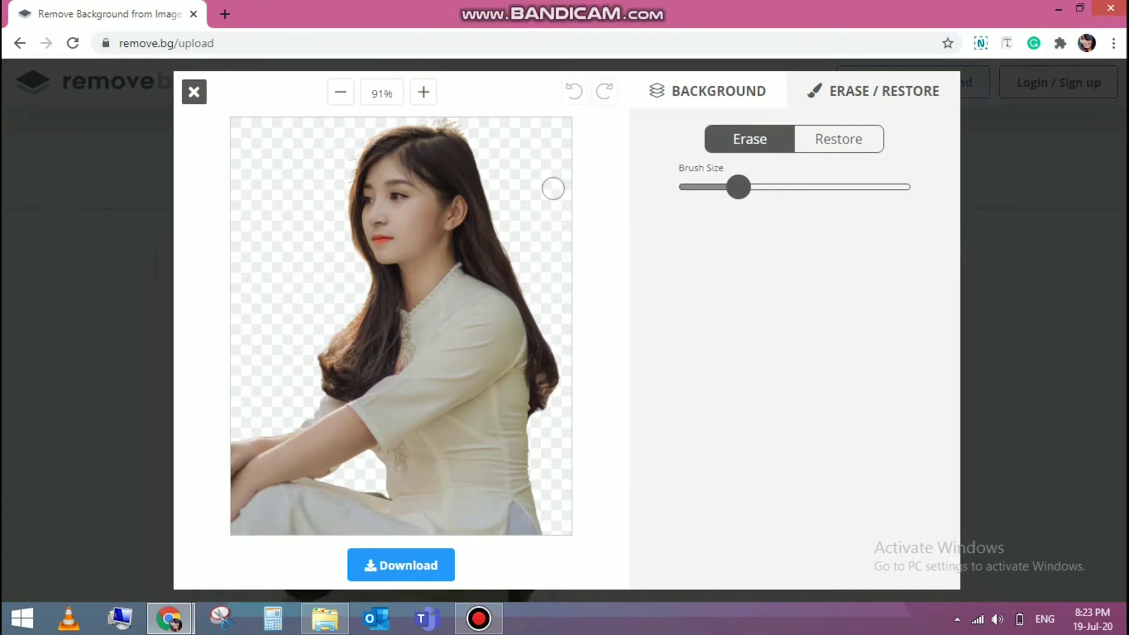
{"action": "left_click_drag", "start_coordinate": [540, 162], "coordinate": [556, 187]}
- Return to the BACKGROUND tab and browse its background options, keeping it transparent
{"action": "left_click", "coordinate": [707, 91]}
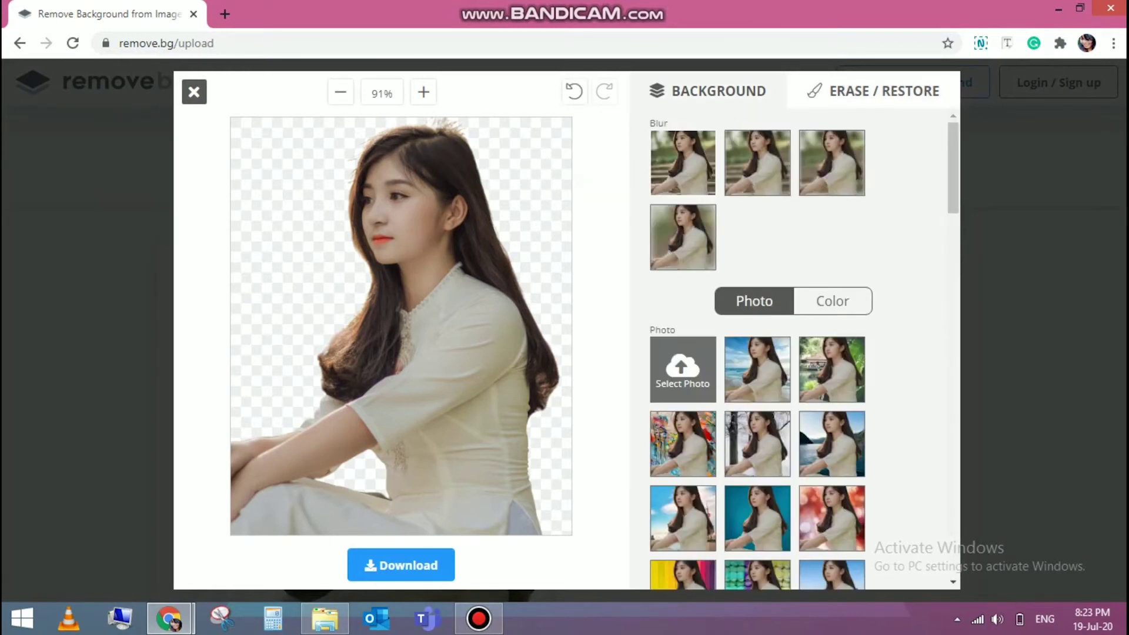
{"action": "scroll", "coordinate": [757, 350], "scroll_direction": "down", "scroll_amount": 5}
{"action": "scroll", "coordinate": [758, 349], "scroll_direction": "down", "scroll_amount": 5}
{"action": "scroll", "coordinate": [758, 349], "scroll_direction": "down", "scroll_amount": 5}
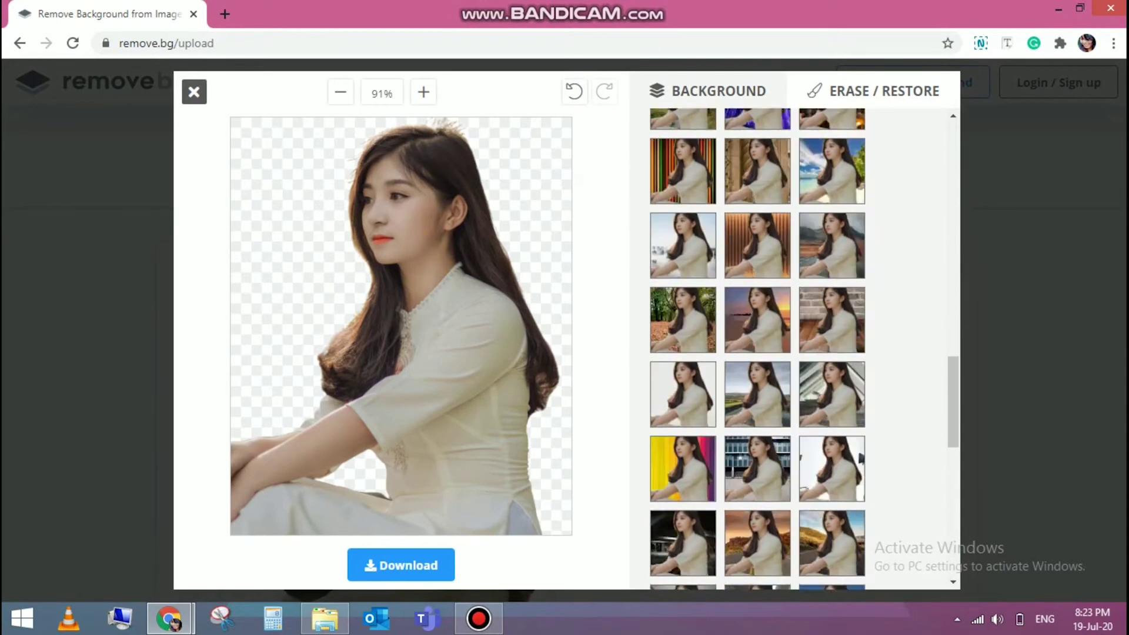
{"action": "scroll", "coordinate": [758, 350], "scroll_direction": "down", "scroll_amount": 5}
{"action": "scroll", "coordinate": [758, 349], "scroll_direction": "up", "scroll_amount": 5}
{"action": "scroll", "coordinate": [758, 350], "scroll_direction": "up", "scroll_amount": 5}
{"action": "scroll", "coordinate": [757, 349], "scroll_direction": "up", "scroll_amount": 5}
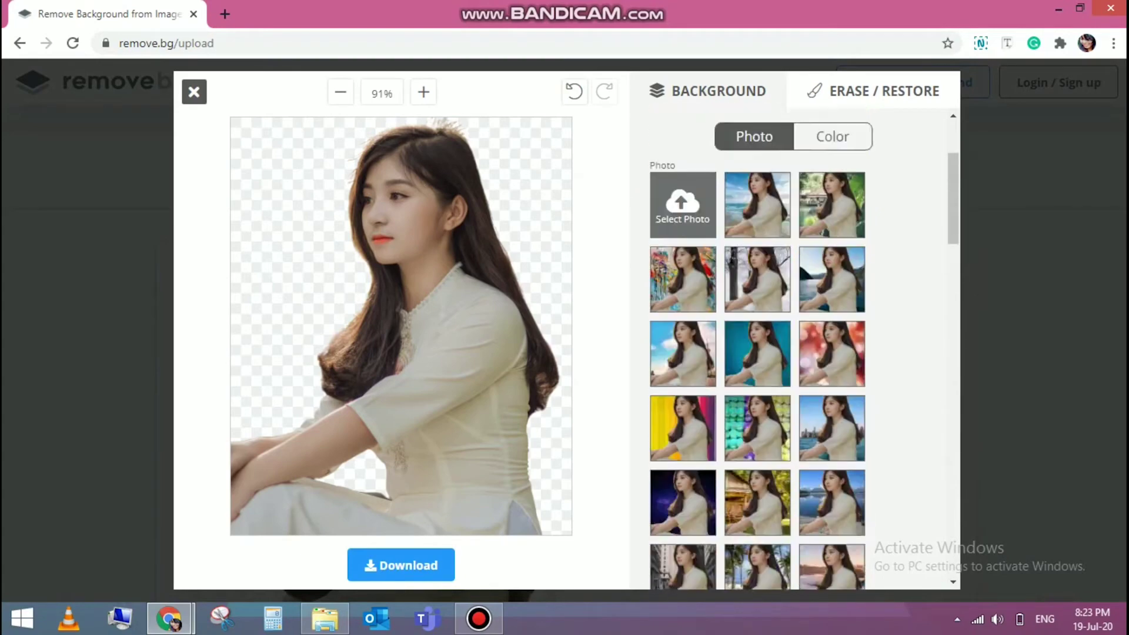
{"action": "scroll", "coordinate": [758, 349], "scroll_direction": "up", "scroll_amount": 2}
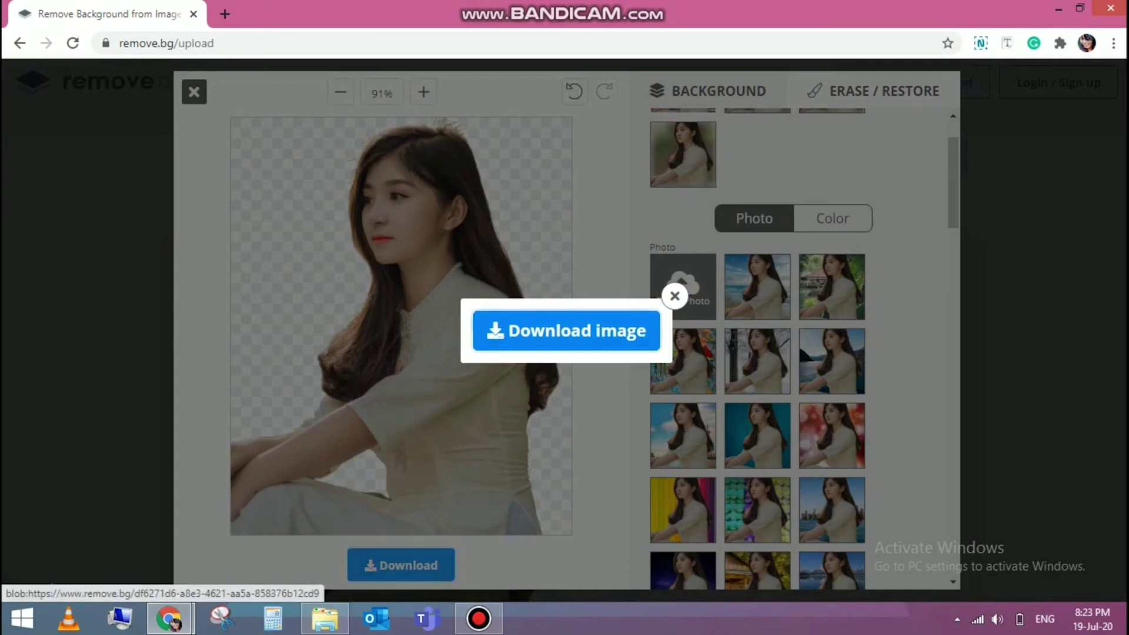
- Download the transparent cutout PNG and show it in the Downloads folder
{"action": "left_click", "coordinate": [567, 331]}
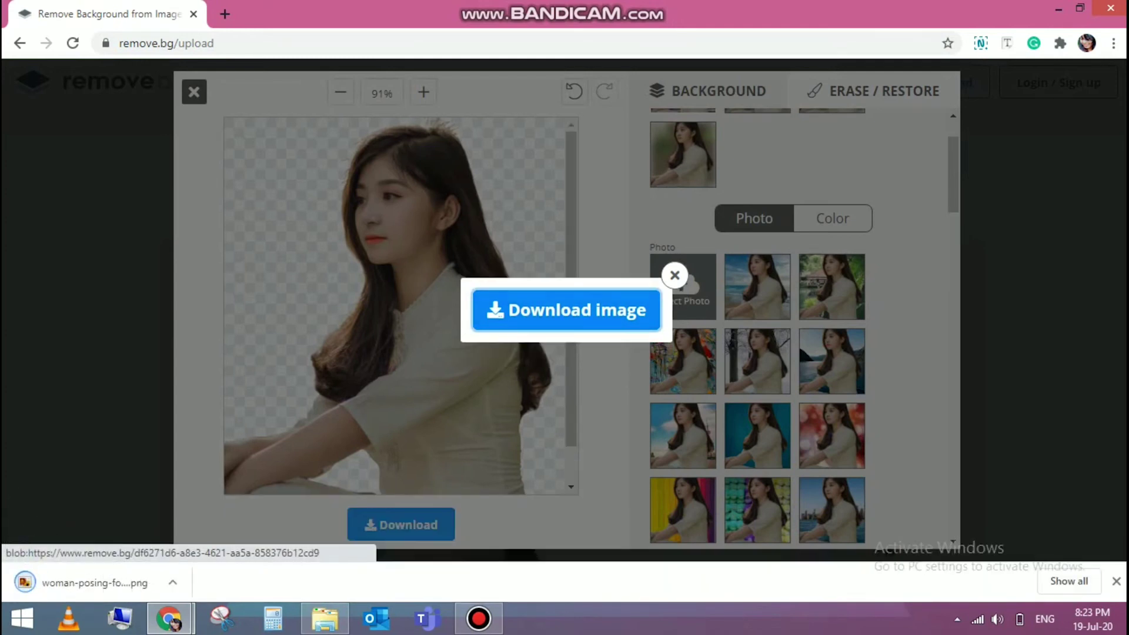
{"action": "left_click", "coordinate": [173, 582]}
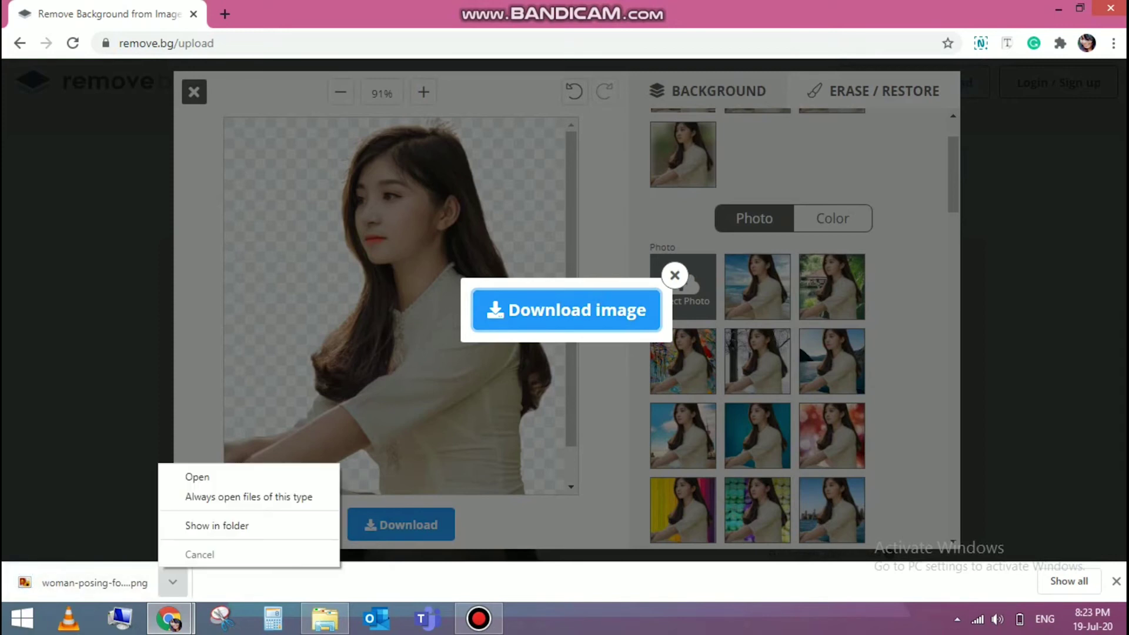
{"action": "left_click", "coordinate": [217, 526]}
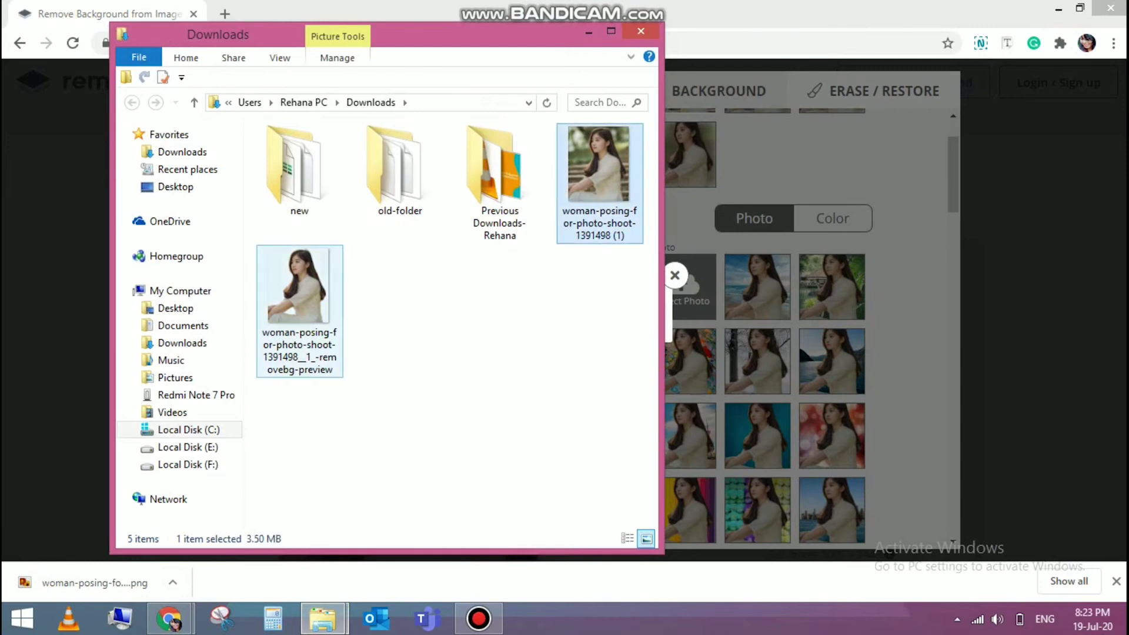
- Open the removebg-preview PNG and the original JPG in separate Chrome tabs
{"action": "mouse_move", "coordinate": [298, 289]}
{"action": "left_mouse_down"}
{"action": "mouse_move", "coordinate": [172, 617]}
{"action": "mouse_move", "coordinate": [288, 529]}
{"action": "mouse_move", "coordinate": [335, 23]}
{"action": "left_mouse_up"}
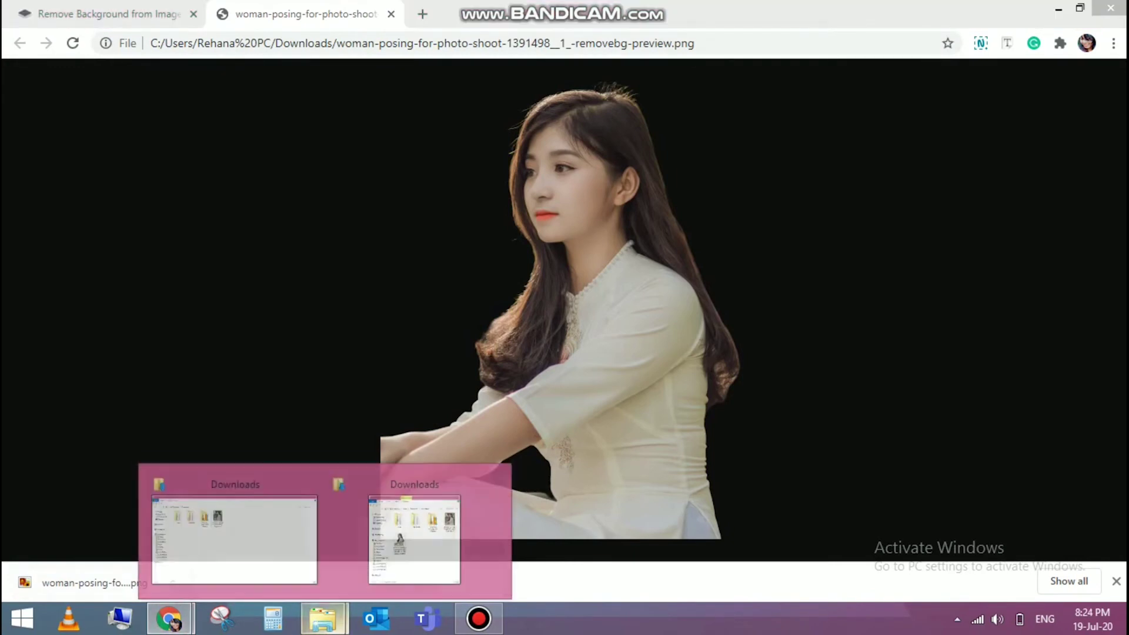
{"action": "left_click", "coordinate": [227, 532]}
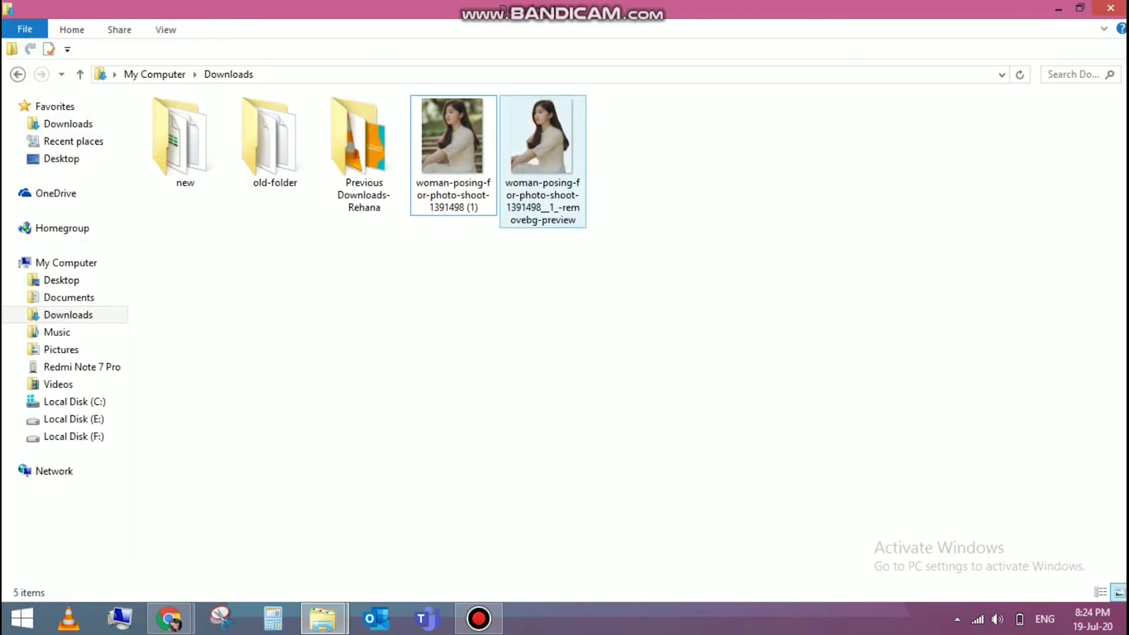
{"action": "left_click", "coordinate": [541, 142]}
{"action": "mouse_move", "coordinate": [453, 142]}
{"action": "left_mouse_down"}
{"action": "mouse_move", "coordinate": [410, 257]}
{"action": "mouse_move", "coordinate": [218, 595]}
{"action": "left_mouse_up"}
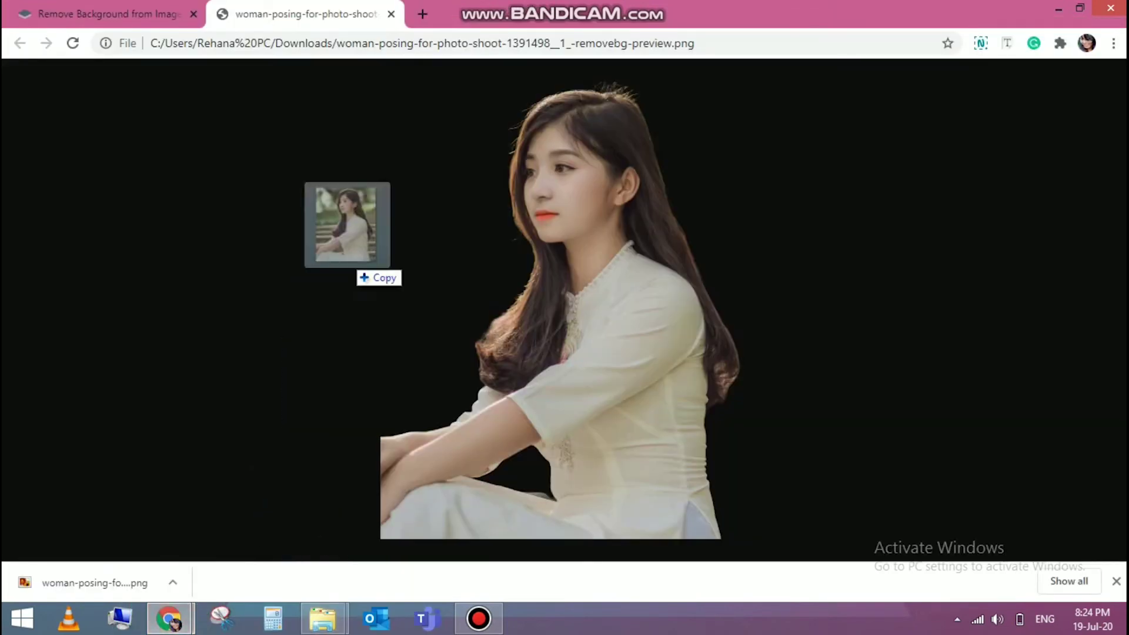
{"action": "left_click_drag", "start_coordinate": [218, 595], "coordinate": [536, 15]}
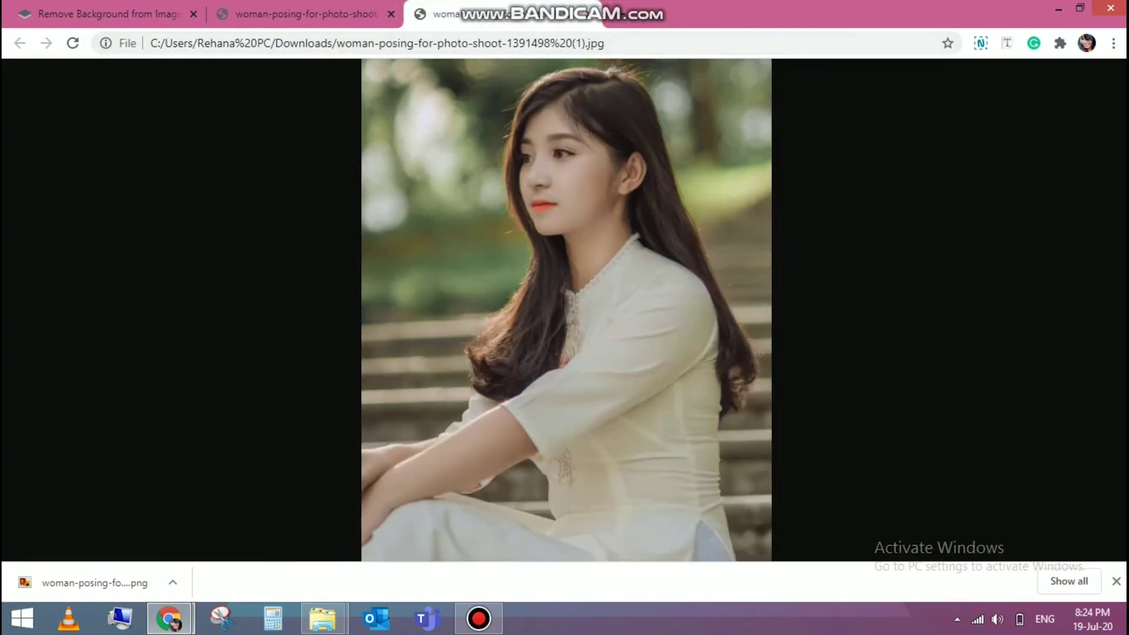
- Compare the cutout and original photo side by side, then return to the remove.bg editor
{"action": "left_click", "coordinate": [306, 13]}
{"action": "left_click", "coordinate": [438, 14]}
{"action": "left_click", "coordinate": [306, 13]}
{"action": "left_click", "coordinate": [438, 13]}
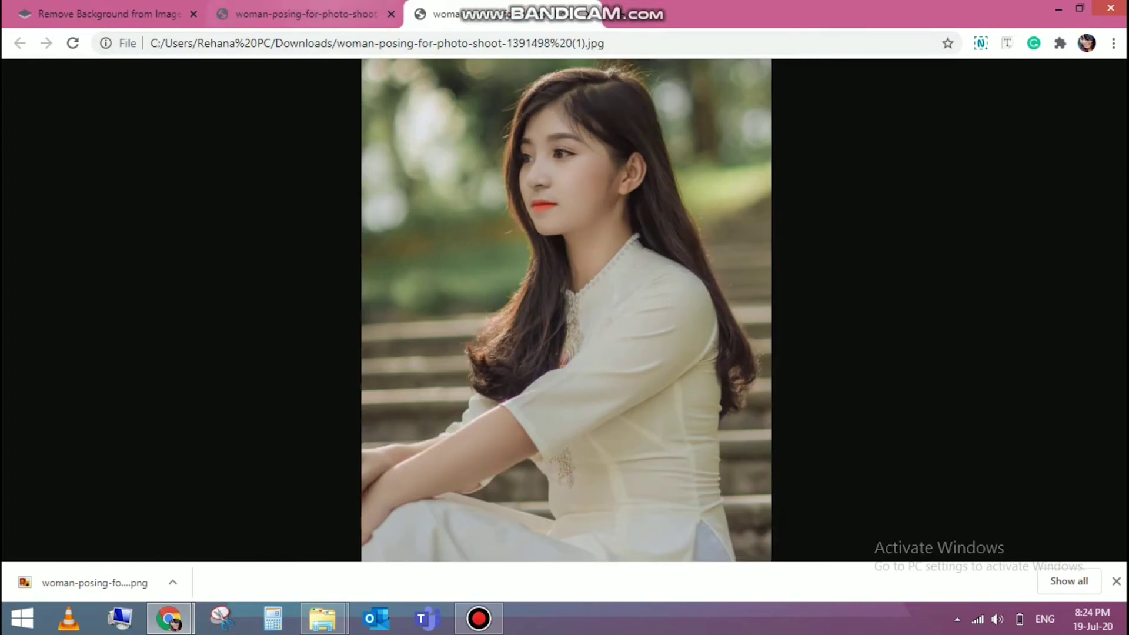
{"action": "left_click", "coordinate": [109, 13]}
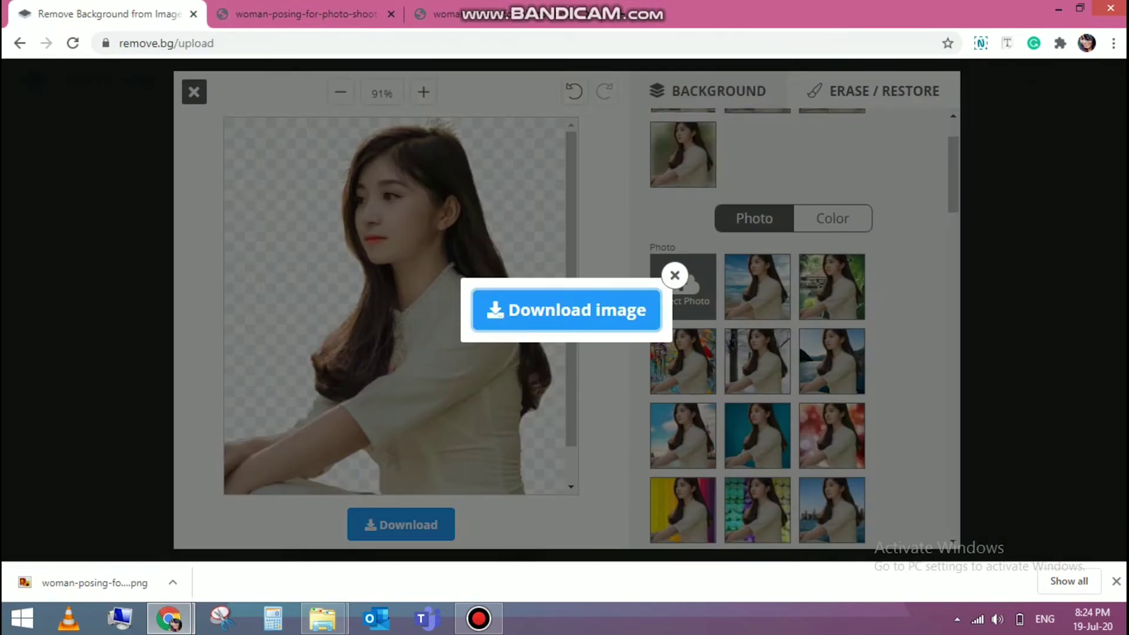